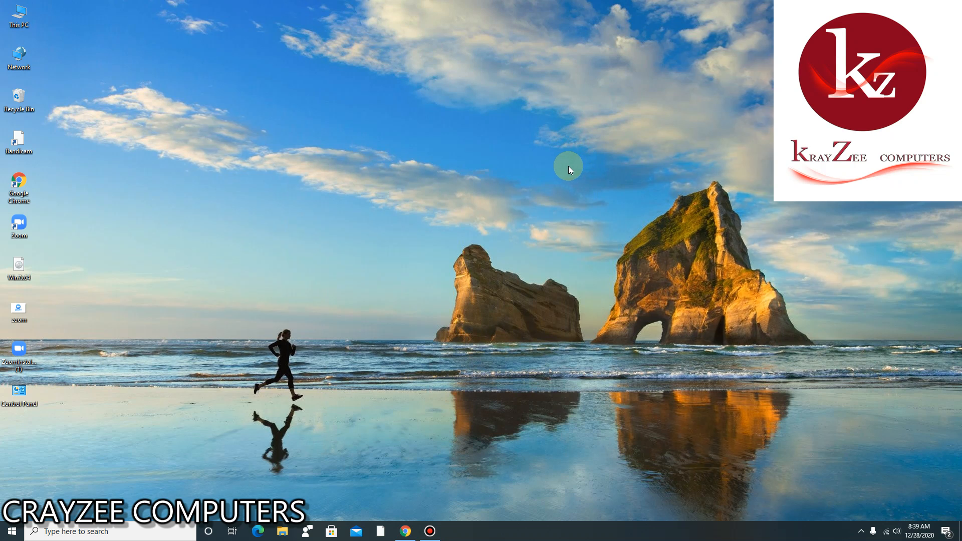
Step: Search Windows for the Settings app and open it
{"action": "left_click", "coordinate": [60, 532]}
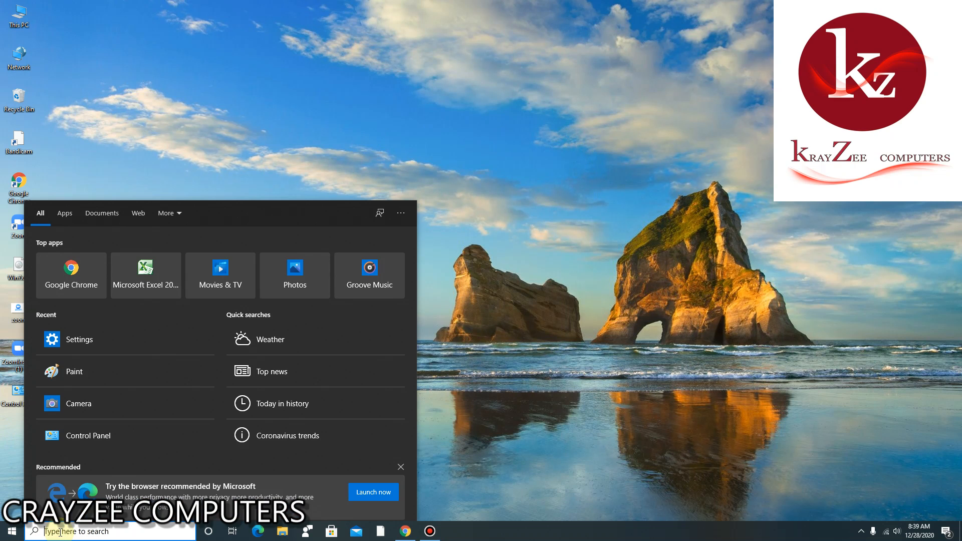
{"action": "type", "text": "aetti"}
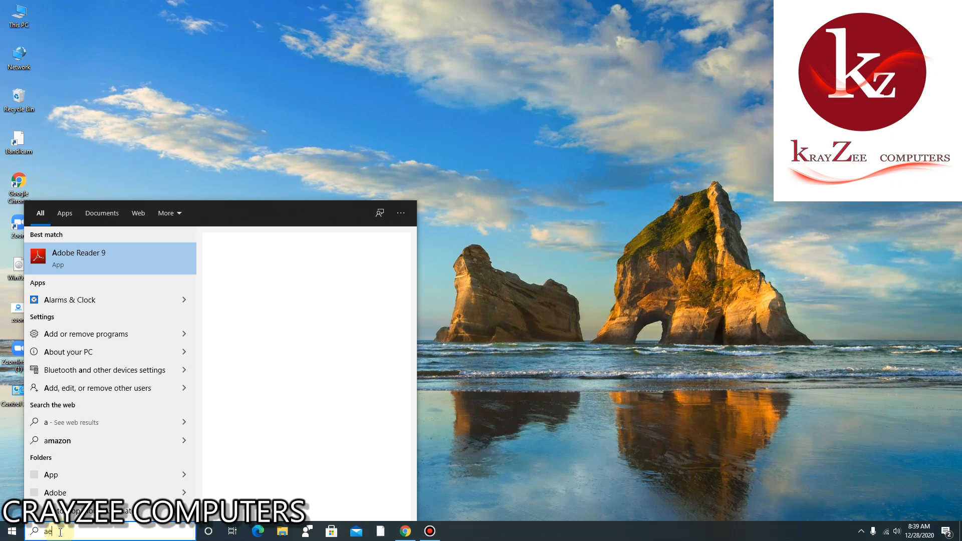
{"action": "key", "text": "BackSpace"}
{"action": "key", "text": "BackSpace"}
{"action": "key", "text": "BackSpace"}
{"action": "key", "text": "BackSpace"}
{"action": "key", "text": "BackSpace"}
{"action": "type", "text": "settin"}
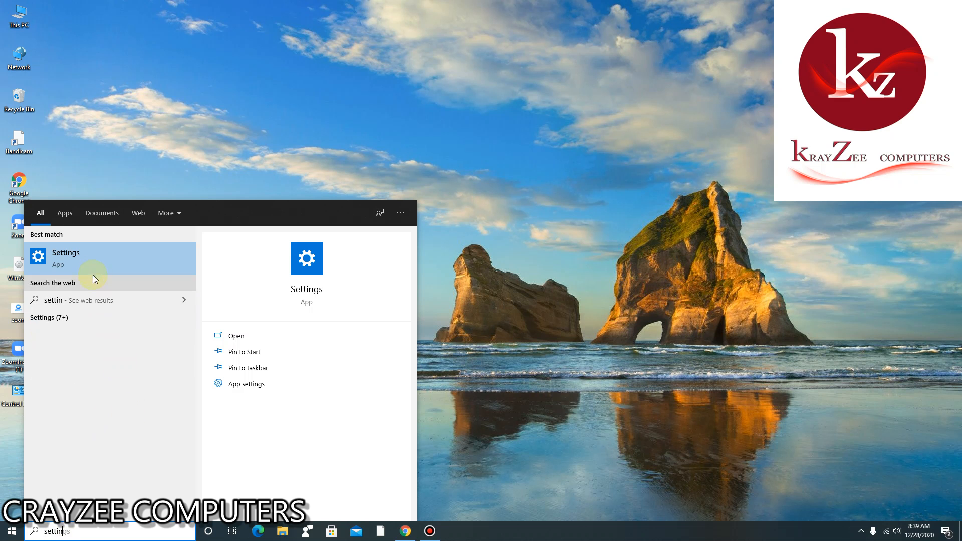
{"action": "left_click", "coordinate": [93, 266]}
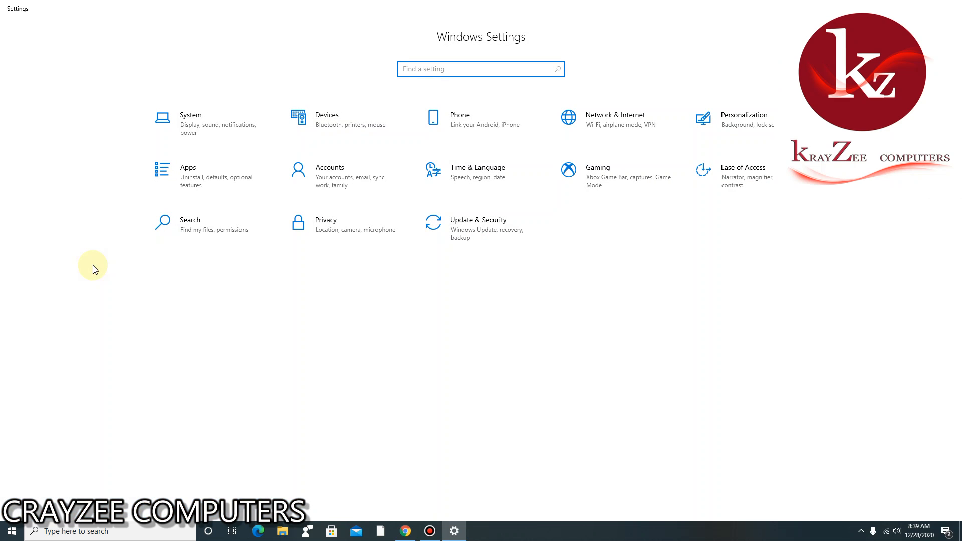
Step: In the Time & Language settings, find Malayalam and install it as a preferred language
{"action": "left_click", "coordinate": [473, 178]}
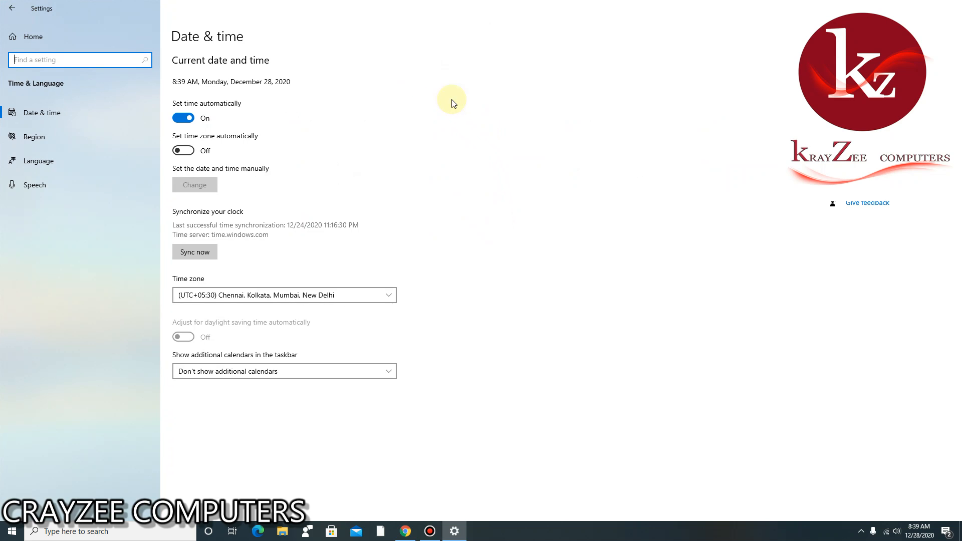
{"action": "left_click", "coordinate": [32, 166]}
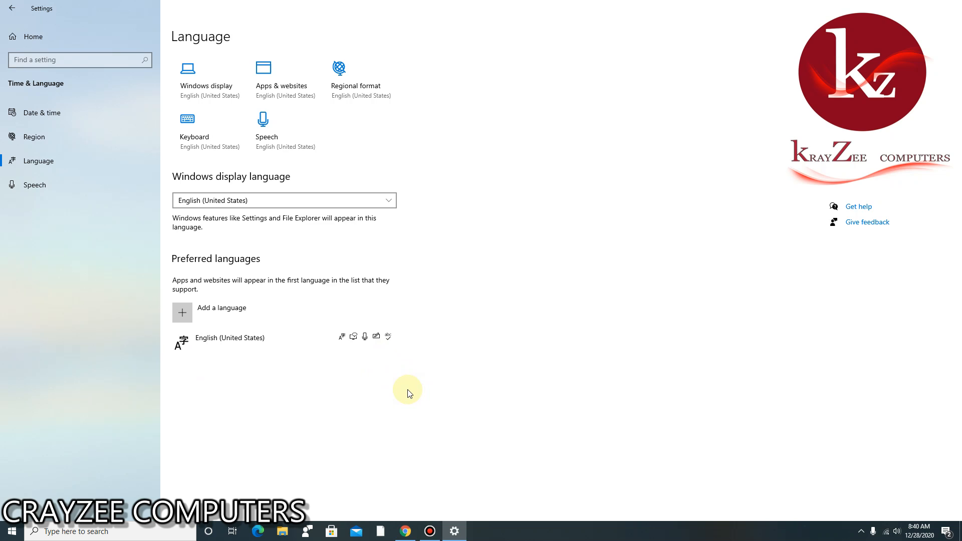
{"action": "left_click", "coordinate": [210, 312]}
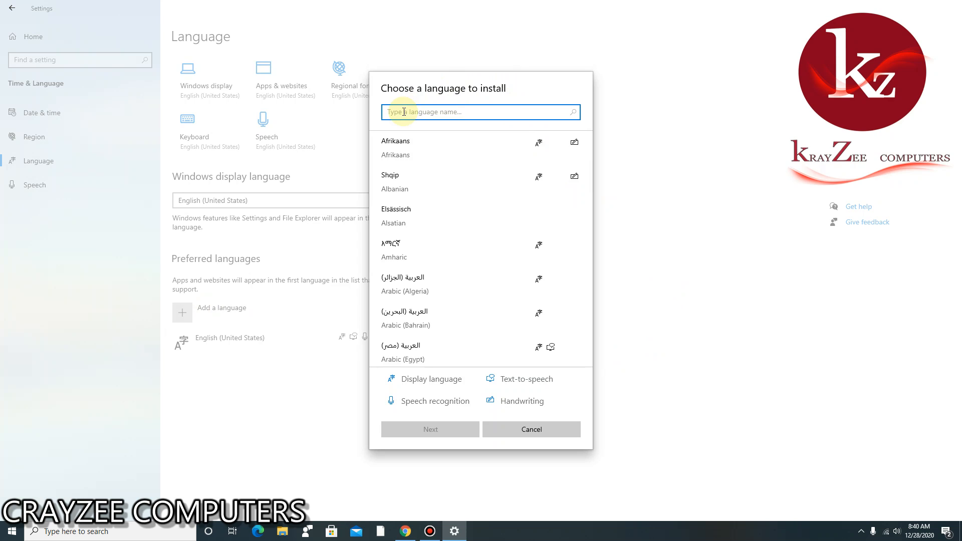
{"action": "type", "text": "malaya"}
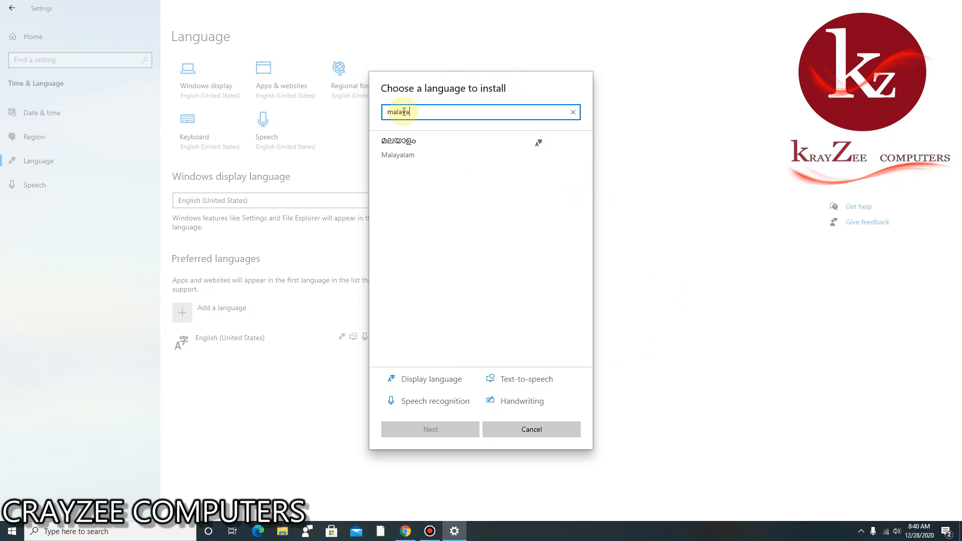
{"action": "left_click", "coordinate": [410, 156]}
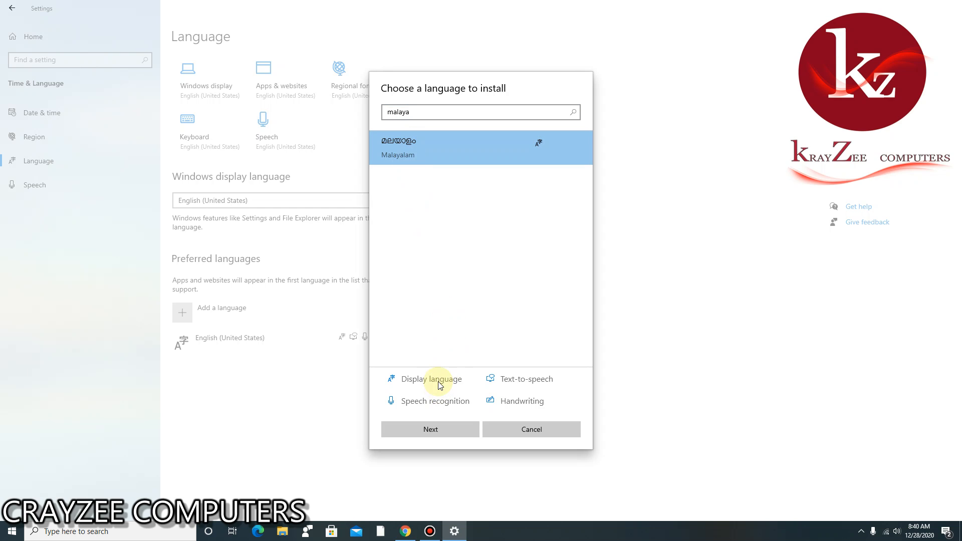
{"action": "left_click", "coordinate": [432, 431]}
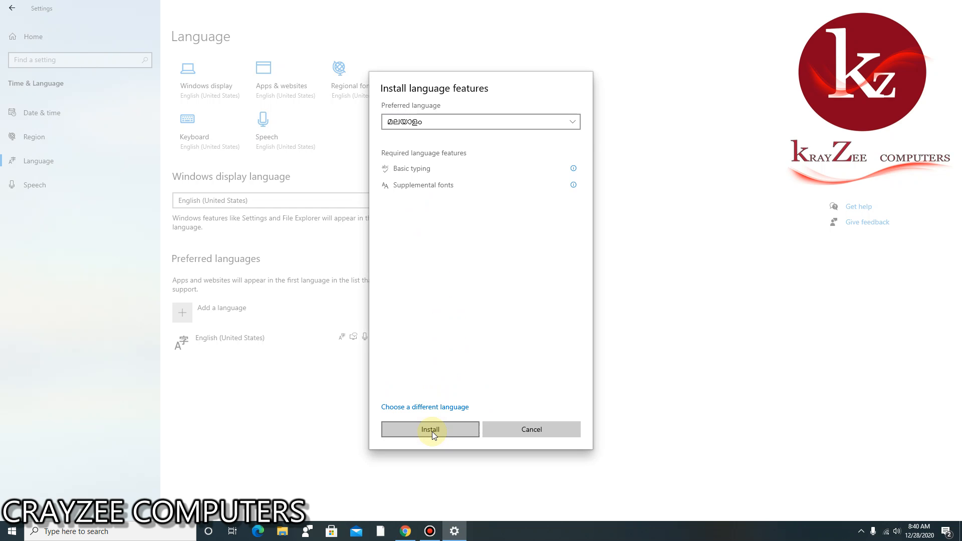
{"action": "left_click", "coordinate": [435, 428]}
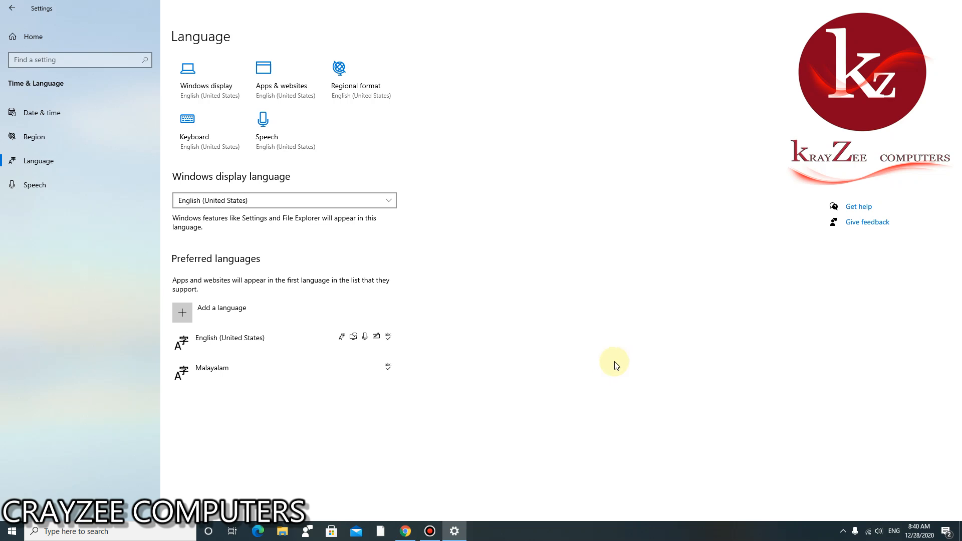
Step: Add the Malayalam Phonetic keyboard in the Malayalam language options
{"action": "left_click", "coordinate": [218, 375]}
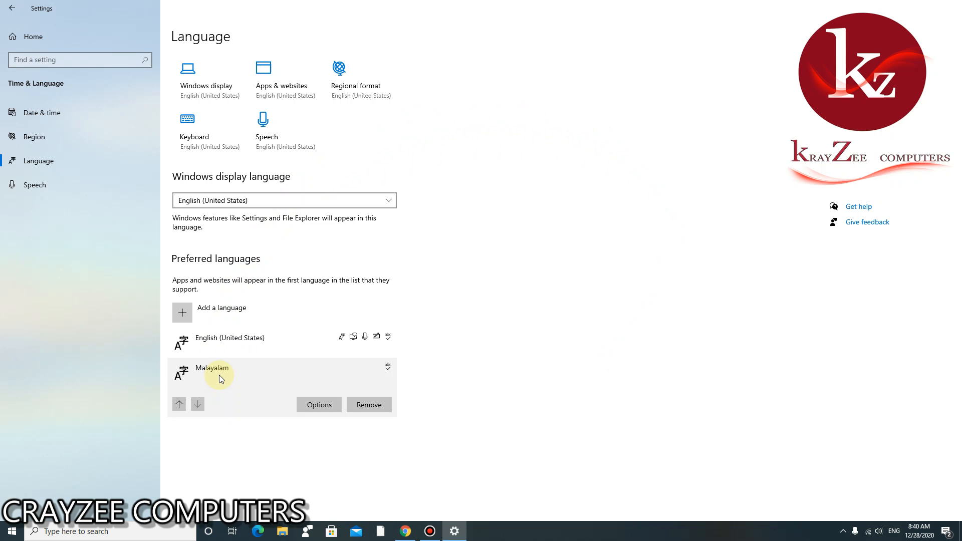
{"action": "left_click", "coordinate": [321, 406]}
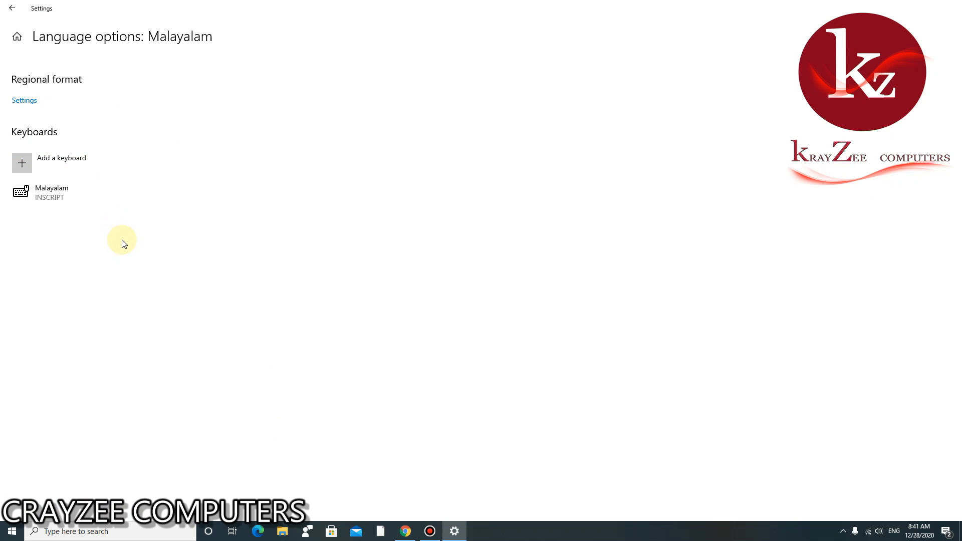
{"action": "left_click", "coordinate": [42, 158]}
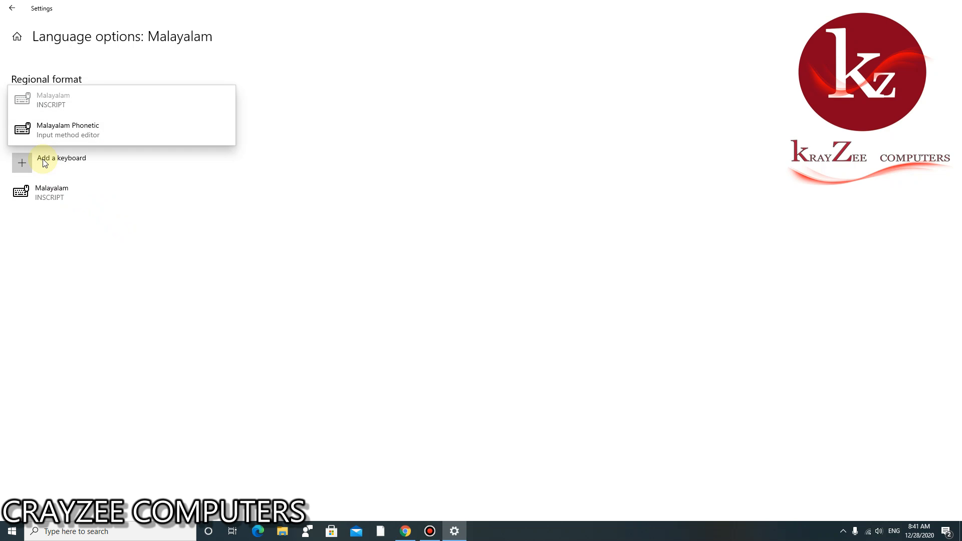
{"action": "left_click", "coordinate": [48, 133]}
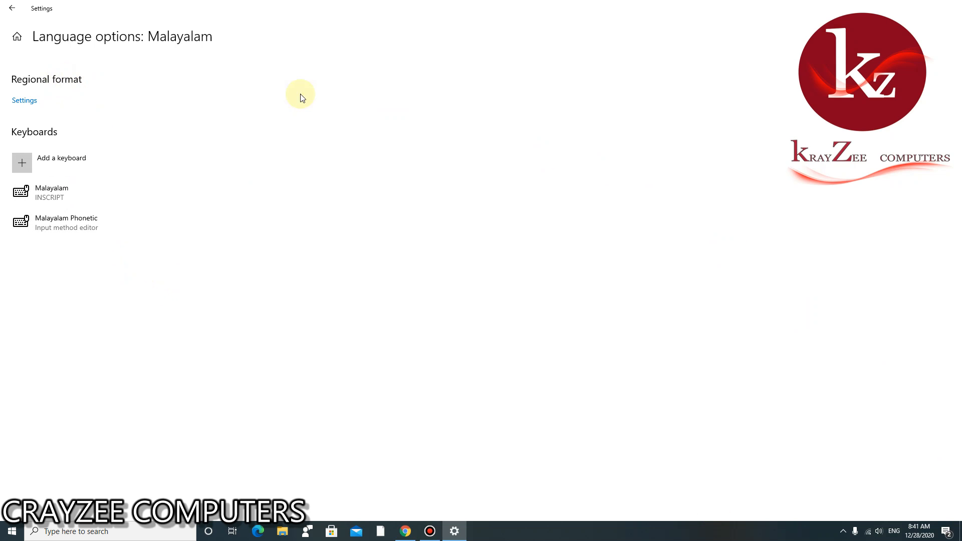
Step: Review the Malayalam keyboard options and the regional format settings, and minimize the Settings window
{"action": "left_click", "coordinate": [12, 9]}
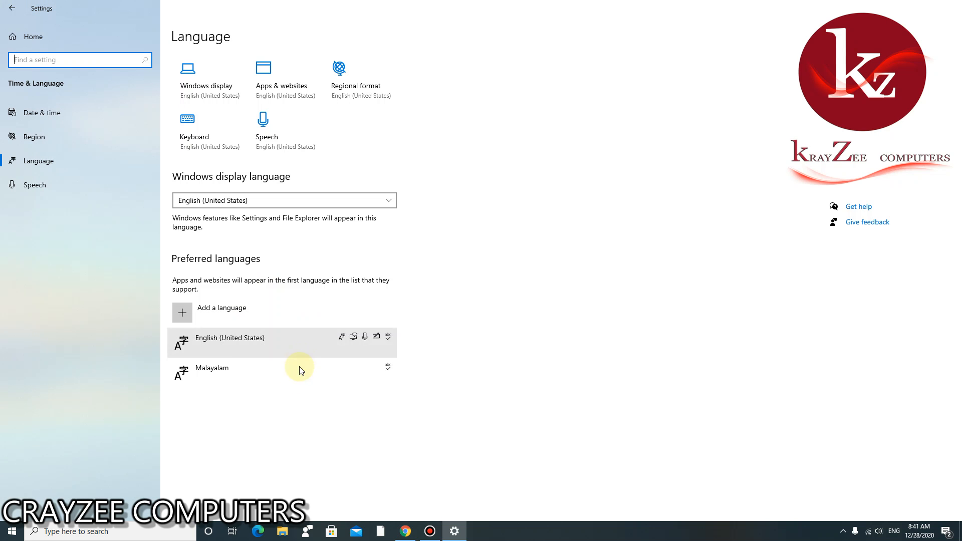
{"action": "left_click", "coordinate": [262, 378]}
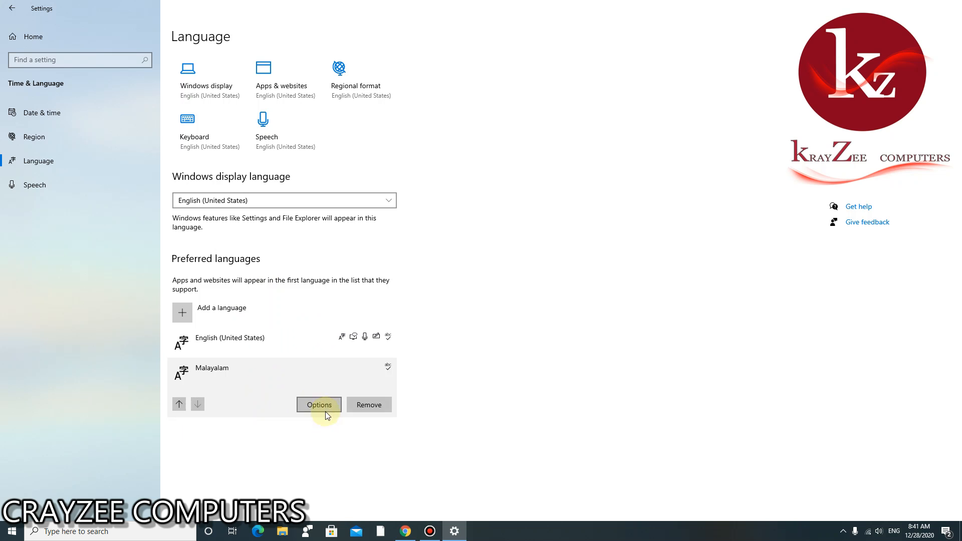
{"action": "left_click", "coordinate": [314, 407]}
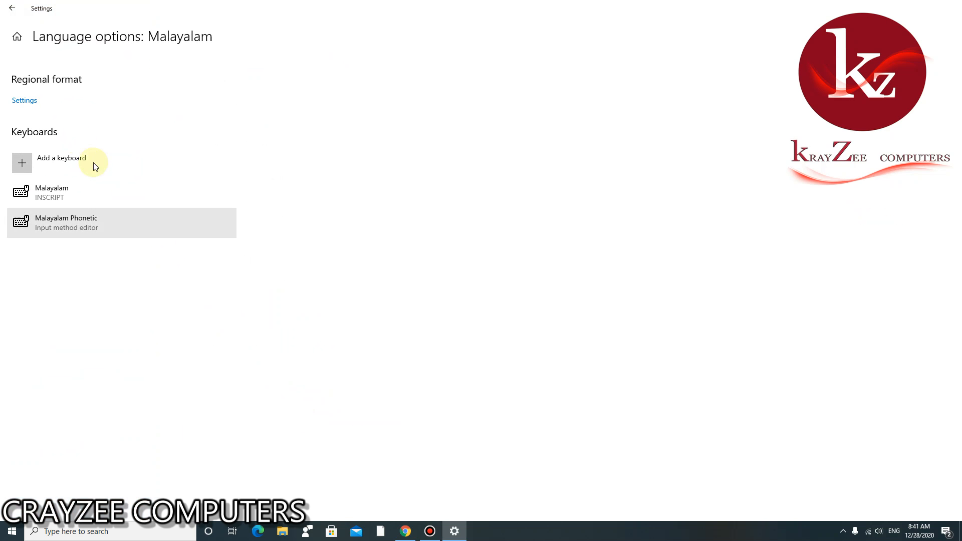
{"action": "left_click", "coordinate": [32, 103]}
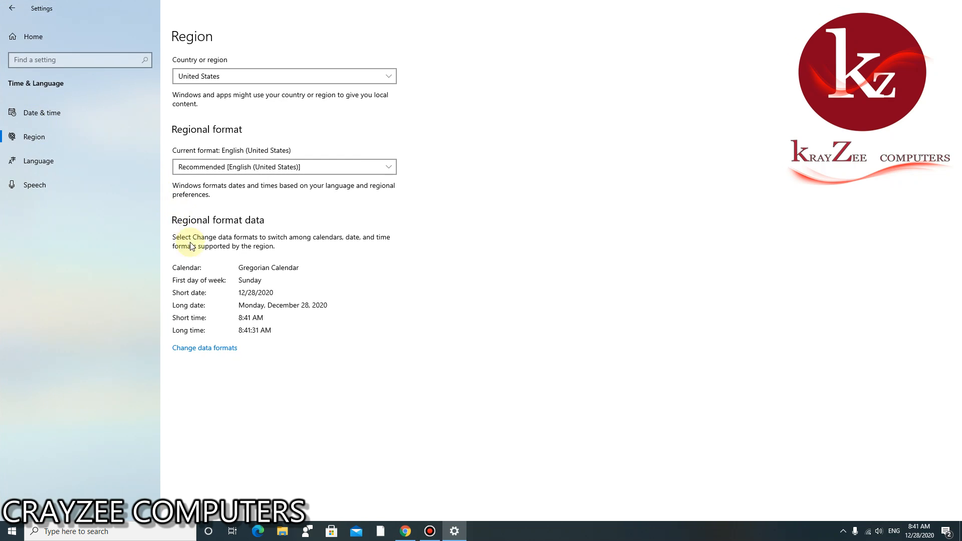
{"action": "left_click", "coordinate": [11, 9]}
{"action": "left_click", "coordinate": [11, 8]}
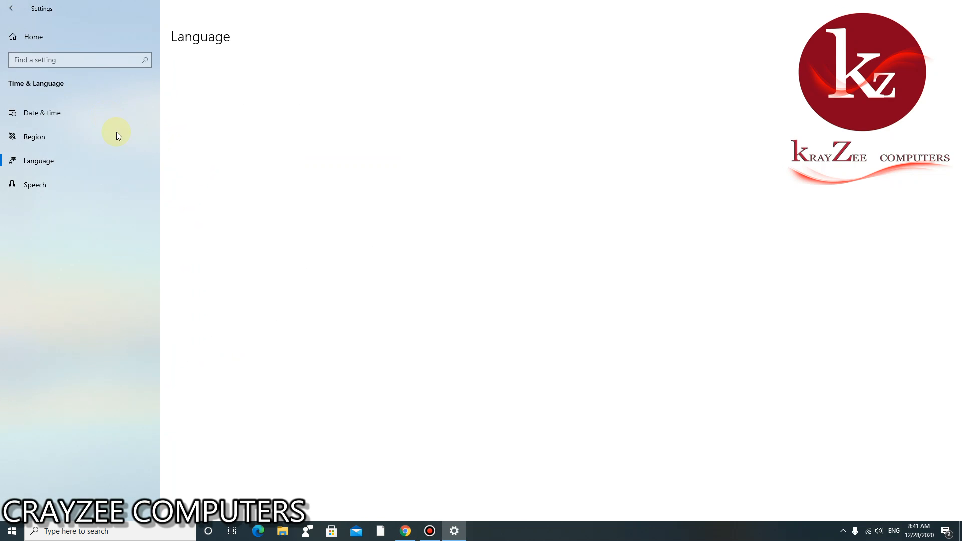
{"action": "left_click", "coordinate": [904, 8]}
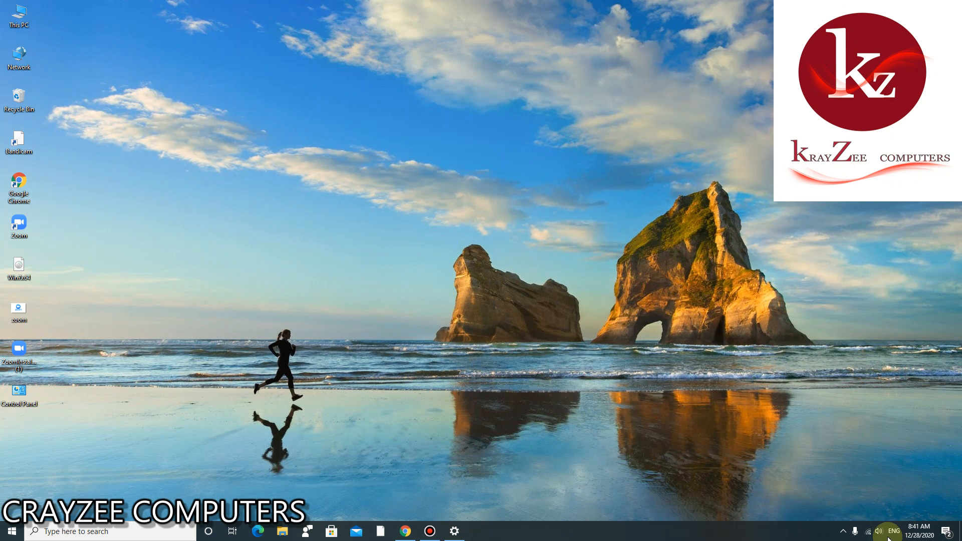
Step: Check the input methods available in the language switcher without changing the current one
{"action": "left_click", "coordinate": [893, 531]}
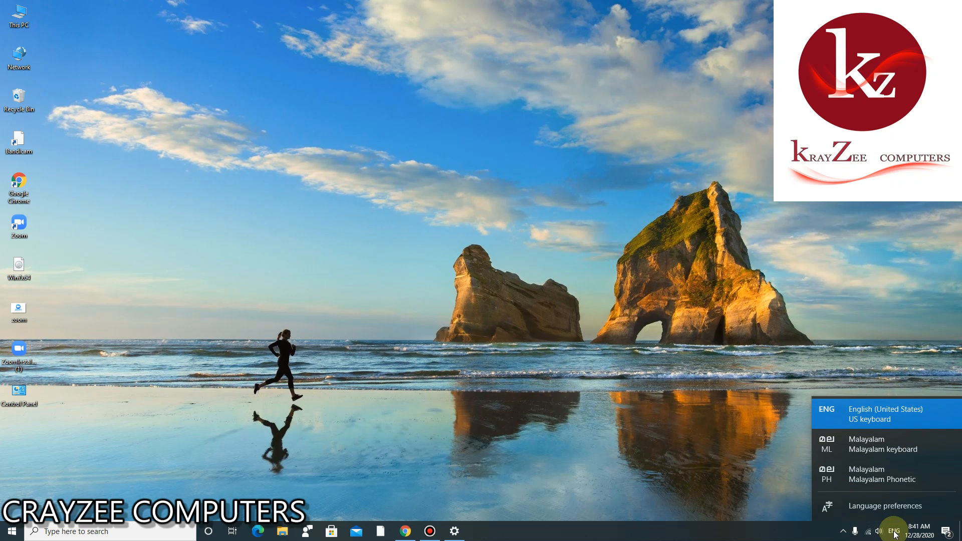
{"action": "left_click", "coordinate": [840, 536]}
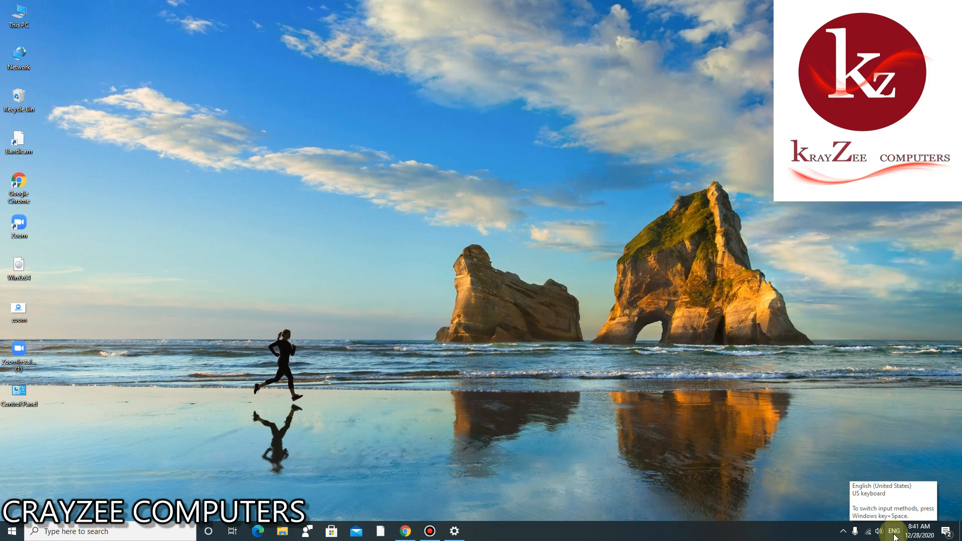
{"action": "left_click", "coordinate": [895, 535]}
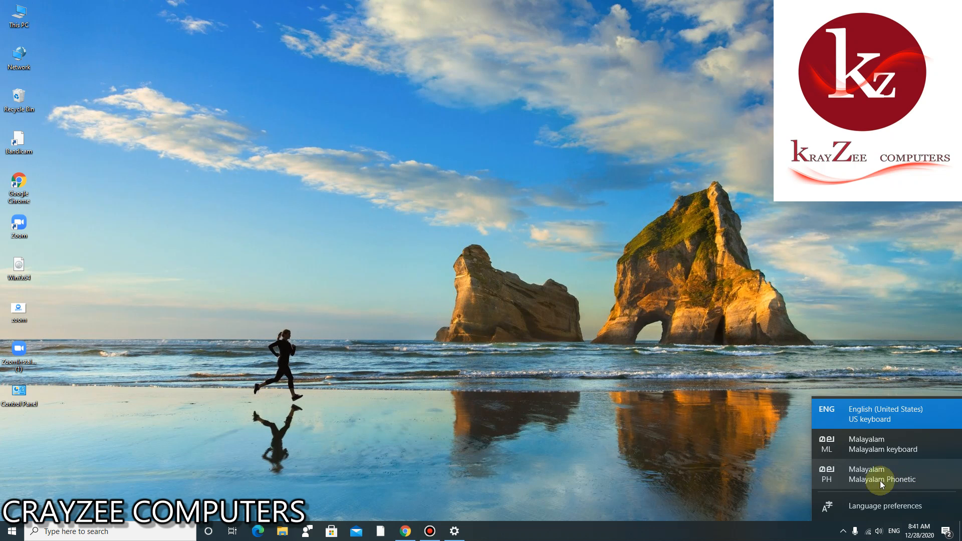
{"action": "left_click", "coordinate": [792, 475]}
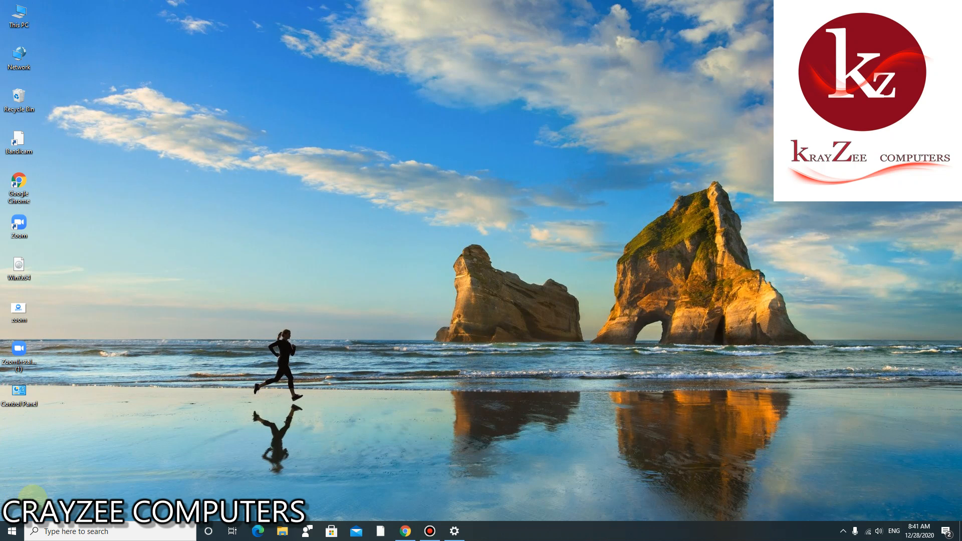
{"action": "right_click", "coordinate": [102, 280]}
{"action": "left_click", "coordinate": [126, 309]}
{"action": "right_click", "coordinate": [119, 286]}
{"action": "left_click", "coordinate": [134, 315]}
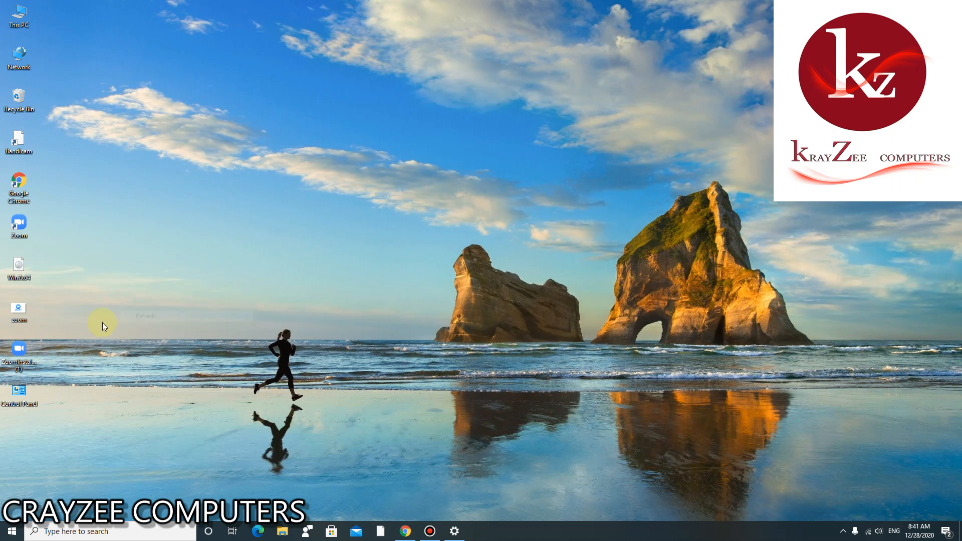
Step: Launch Microsoft Word from the Microsoft Office program group with a blank document
{"action": "left_click", "coordinate": [15, 530]}
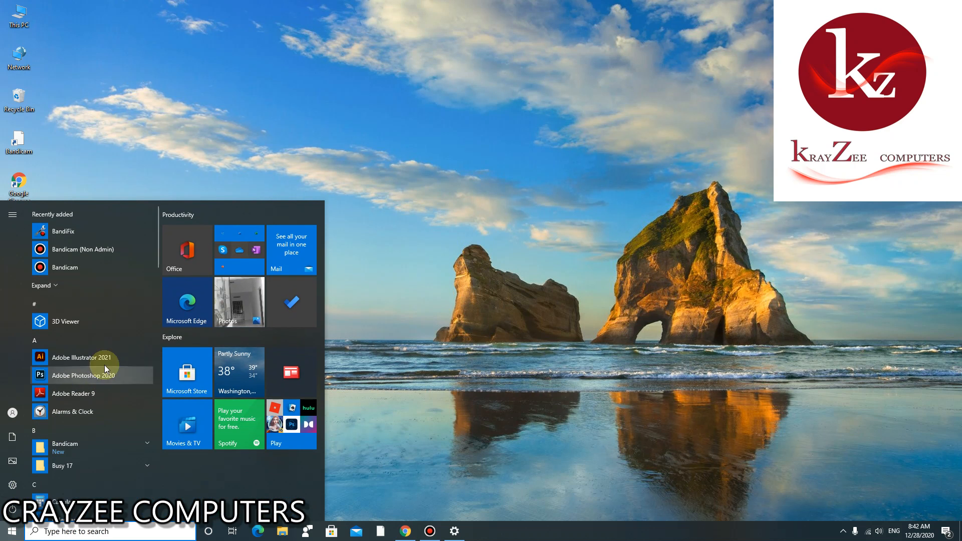
{"action": "scroll", "coordinate": [117, 358], "scroll_direction": "down", "scroll_amount": 5}
{"action": "scroll", "coordinate": [118, 361], "scroll_direction": "down", "scroll_amount": 8}
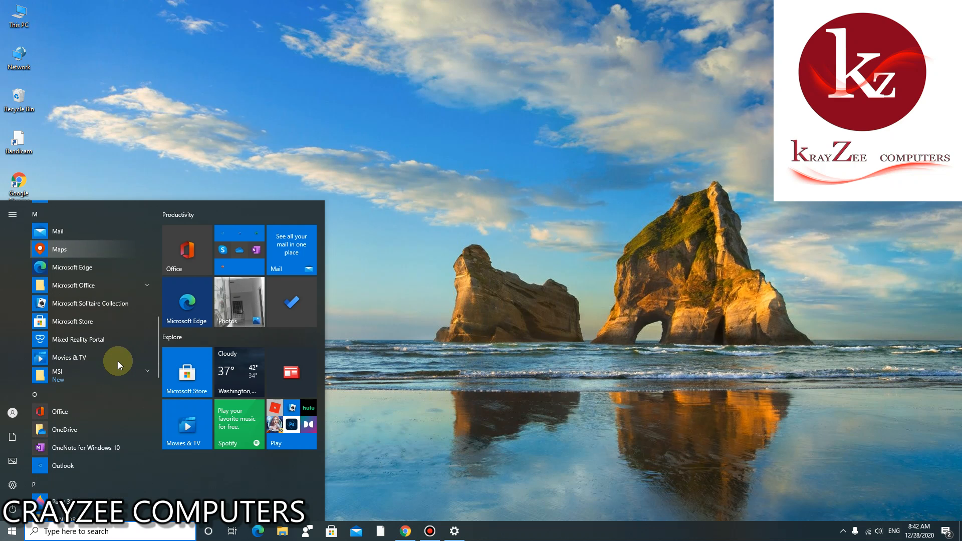
{"action": "scroll", "coordinate": [94, 307], "scroll_direction": "up", "scroll_amount": 5}
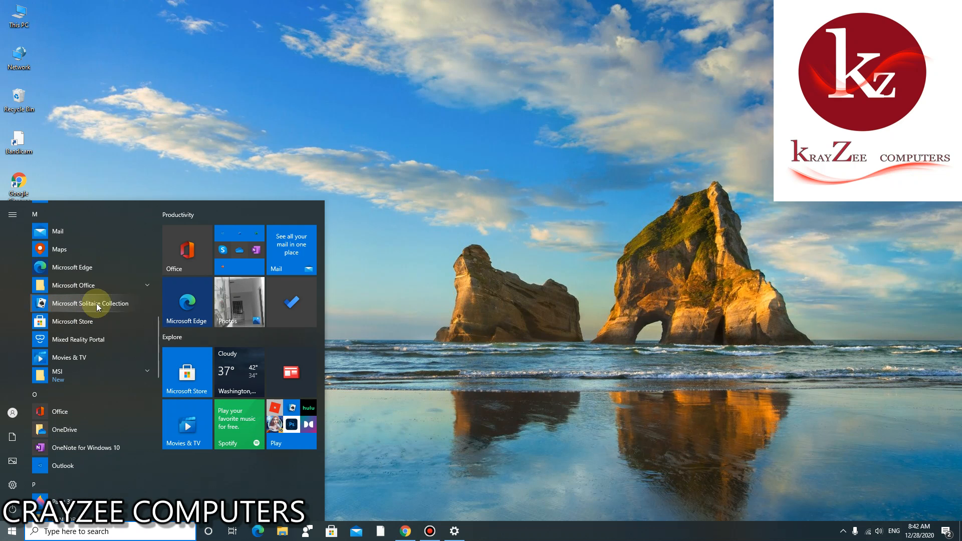
{"action": "left_click", "coordinate": [101, 290]}
{"action": "scroll", "coordinate": [52, 451], "scroll_direction": "down", "scroll_amount": 3}
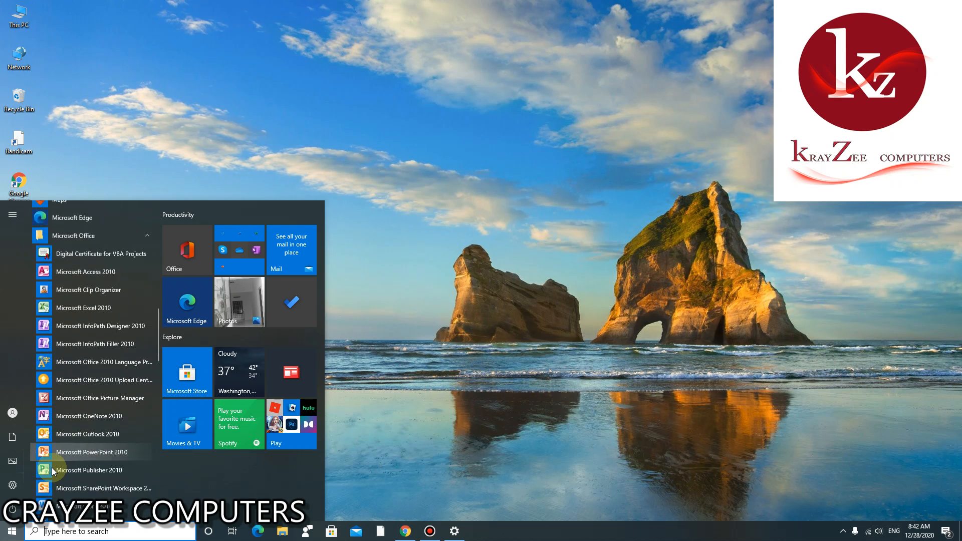
{"action": "left_click", "coordinate": [74, 414]}
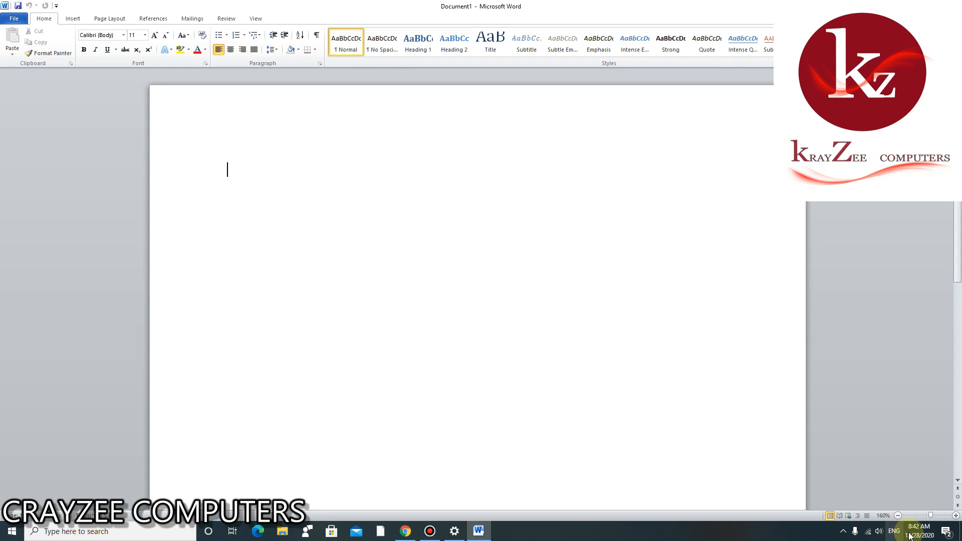
Step: Switch the input method to Malayalam Phonetic for the blank document
{"action": "left_click", "coordinate": [896, 535]}
{"action": "left_click", "coordinate": [890, 480]}
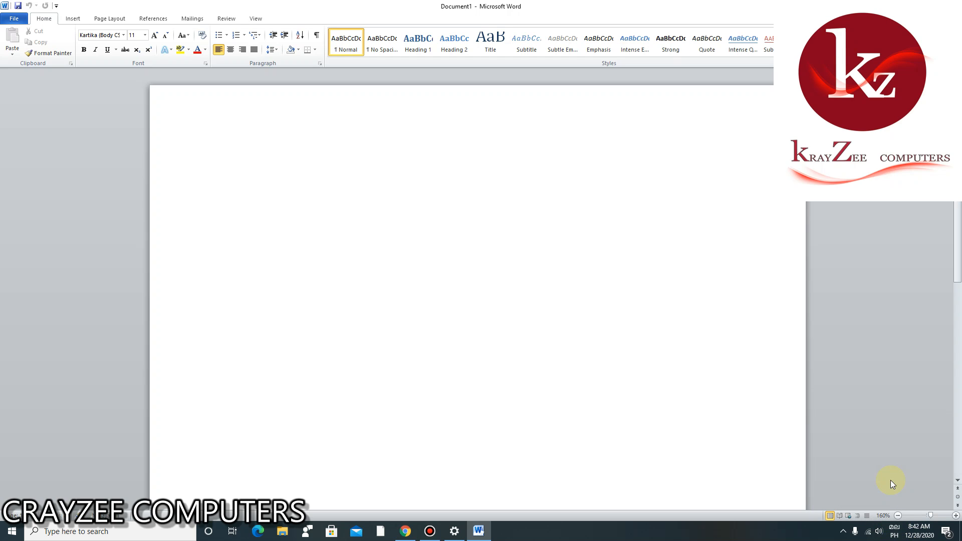
{"action": "left_click", "coordinate": [894, 531]}
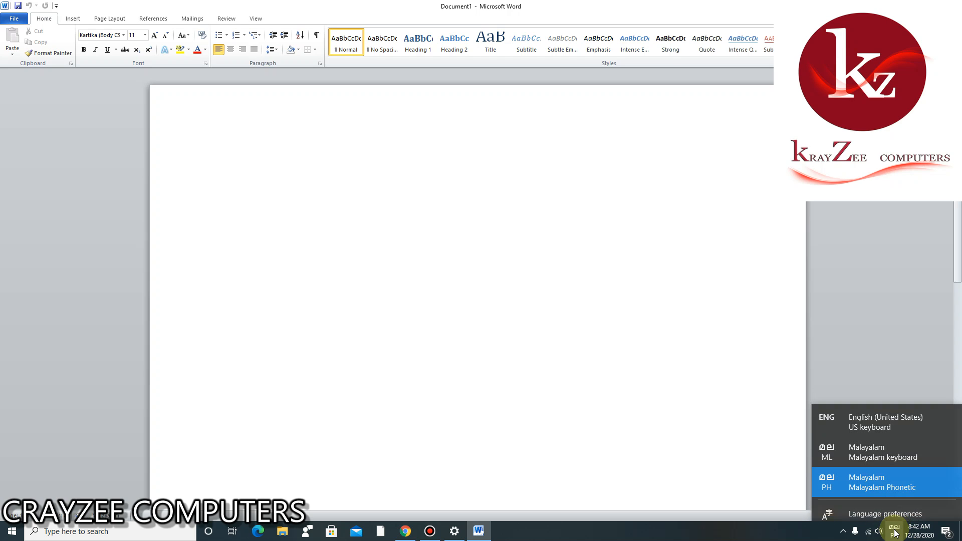
{"action": "left_click", "coordinate": [881, 479]}
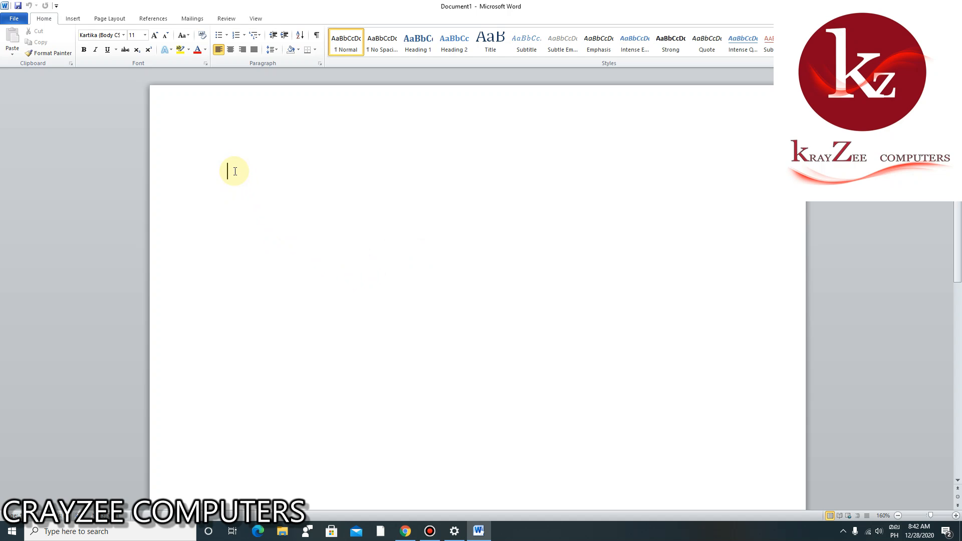
Step: Enter "entha parayunnath" phonetically to write എന്താ പറയുന്നത് in the document, keeping Malayalam Phonetic as the input method
{"action": "type", "text": "entha parayunnath"}
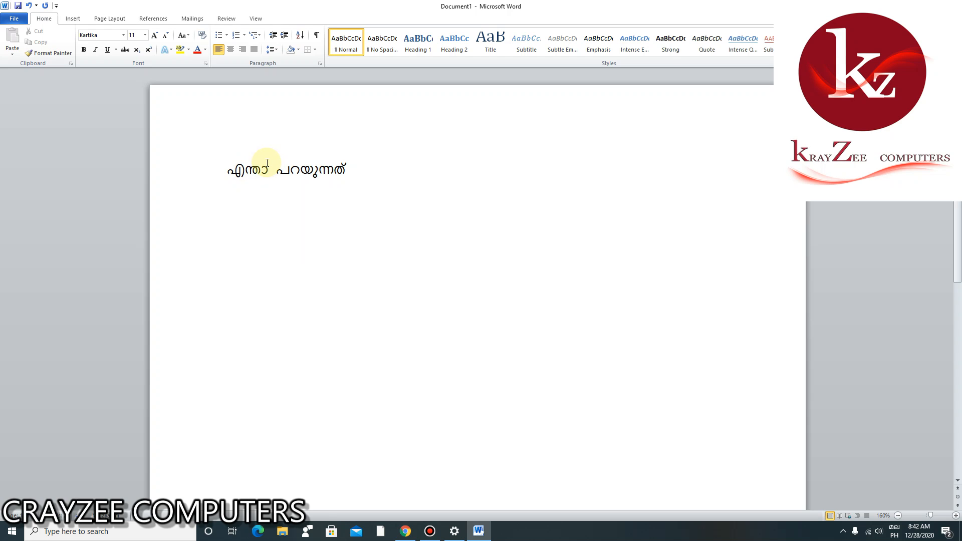
{"action": "left_click", "coordinate": [898, 534]}
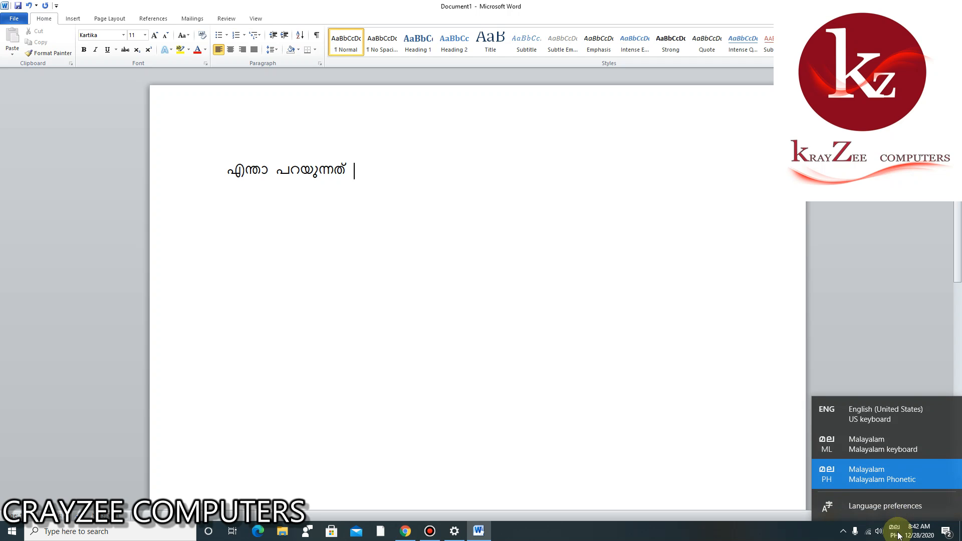
{"action": "left_click", "coordinate": [871, 479]}
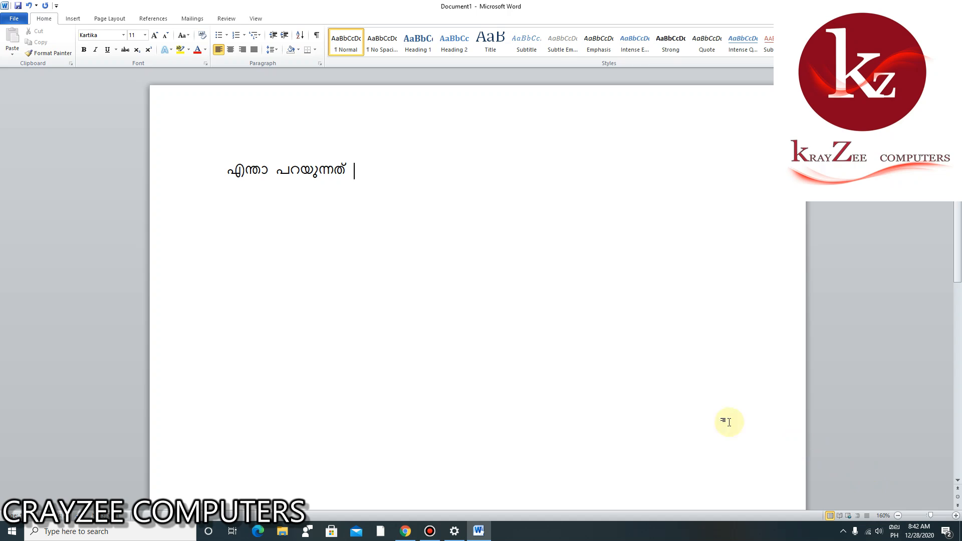